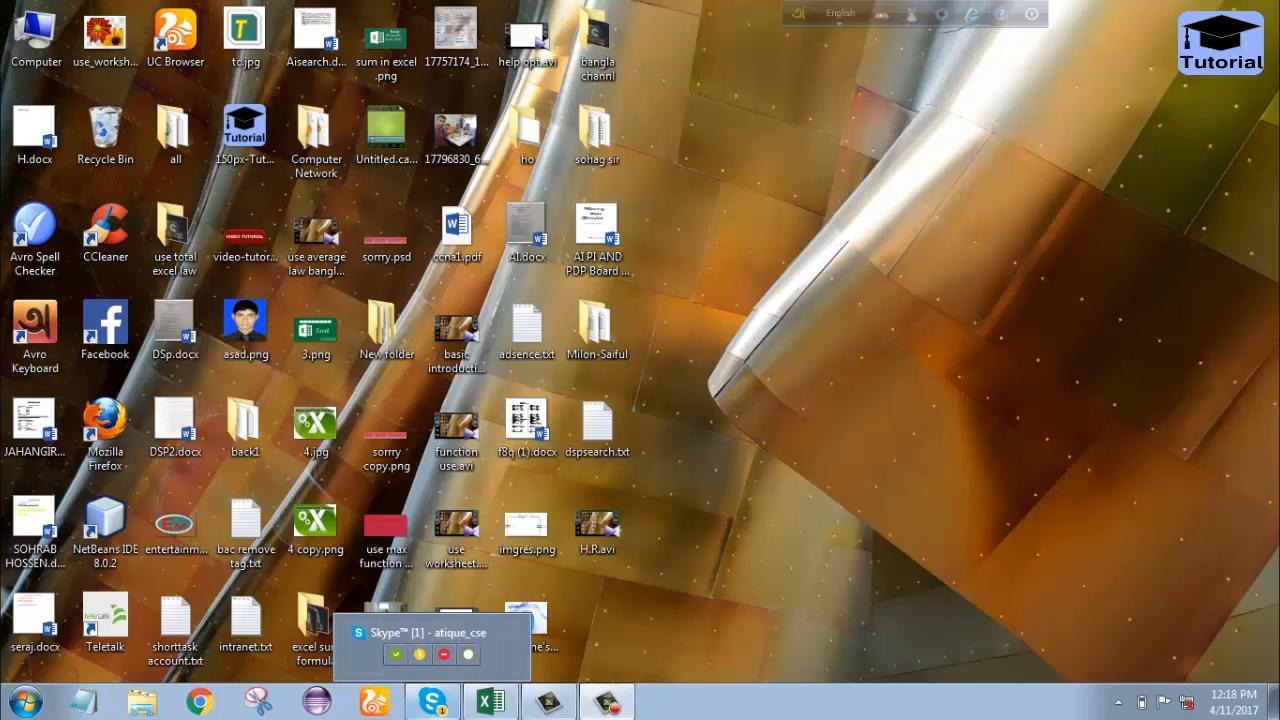
Switch to the Excel workbook and add the column header "Medical" in cell E1
left_click(490, 701)
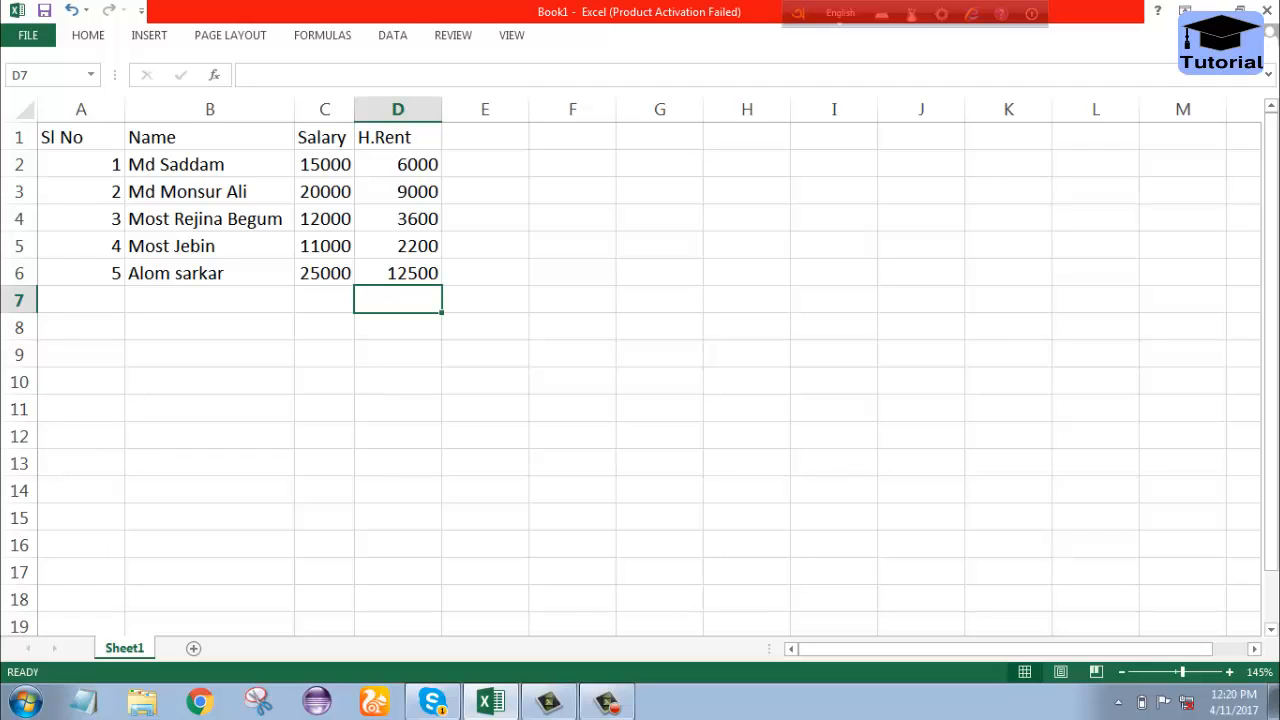
double_click(485, 137)
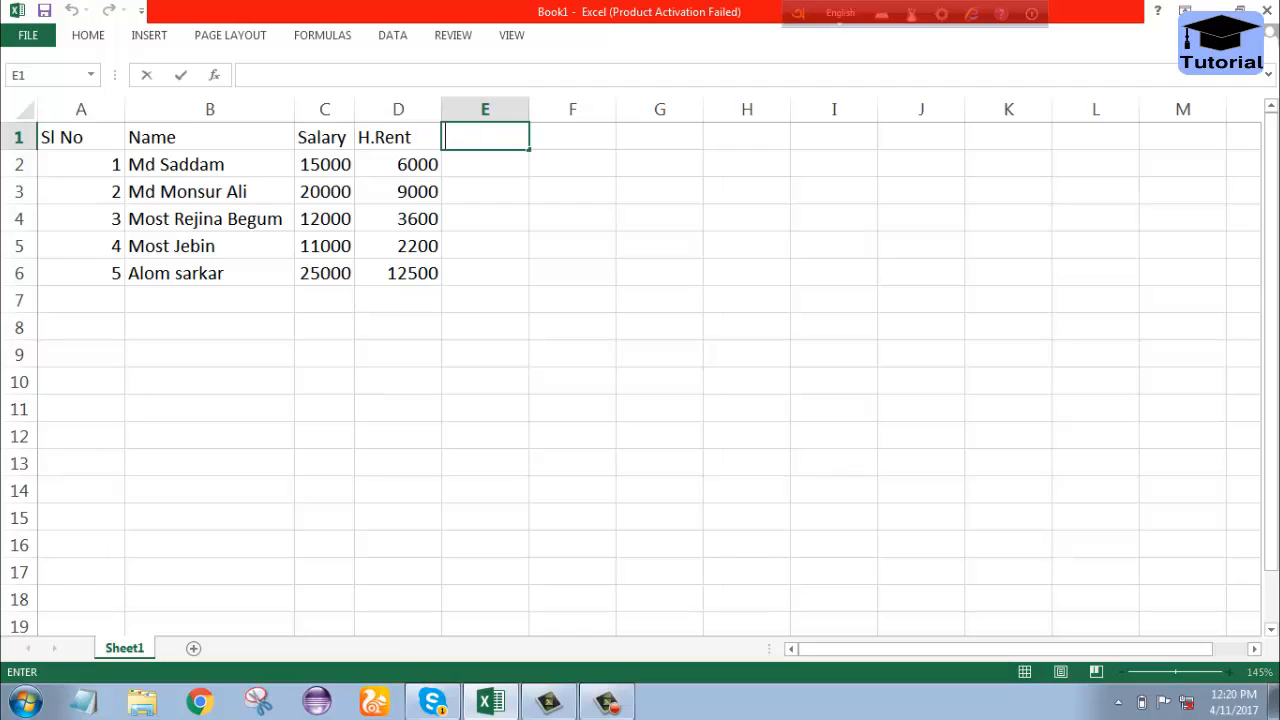
type("Me")
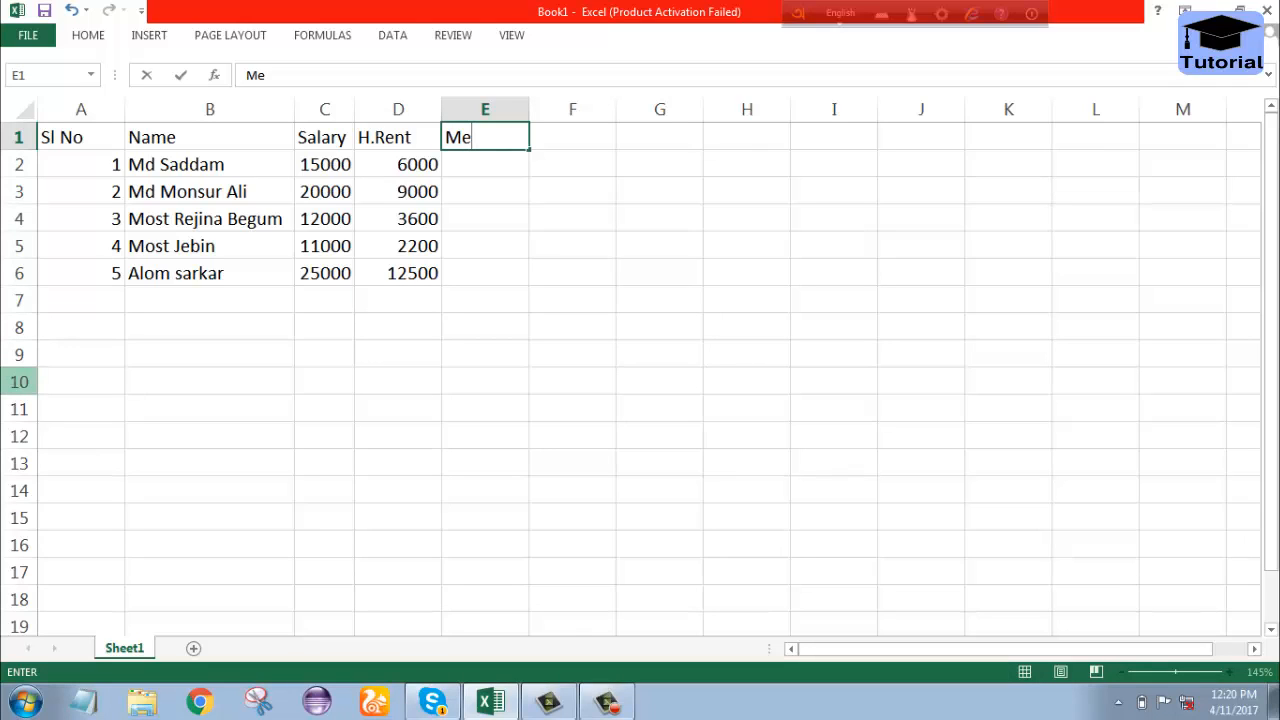
type("dia")
key("BackSpace")
type("cal")
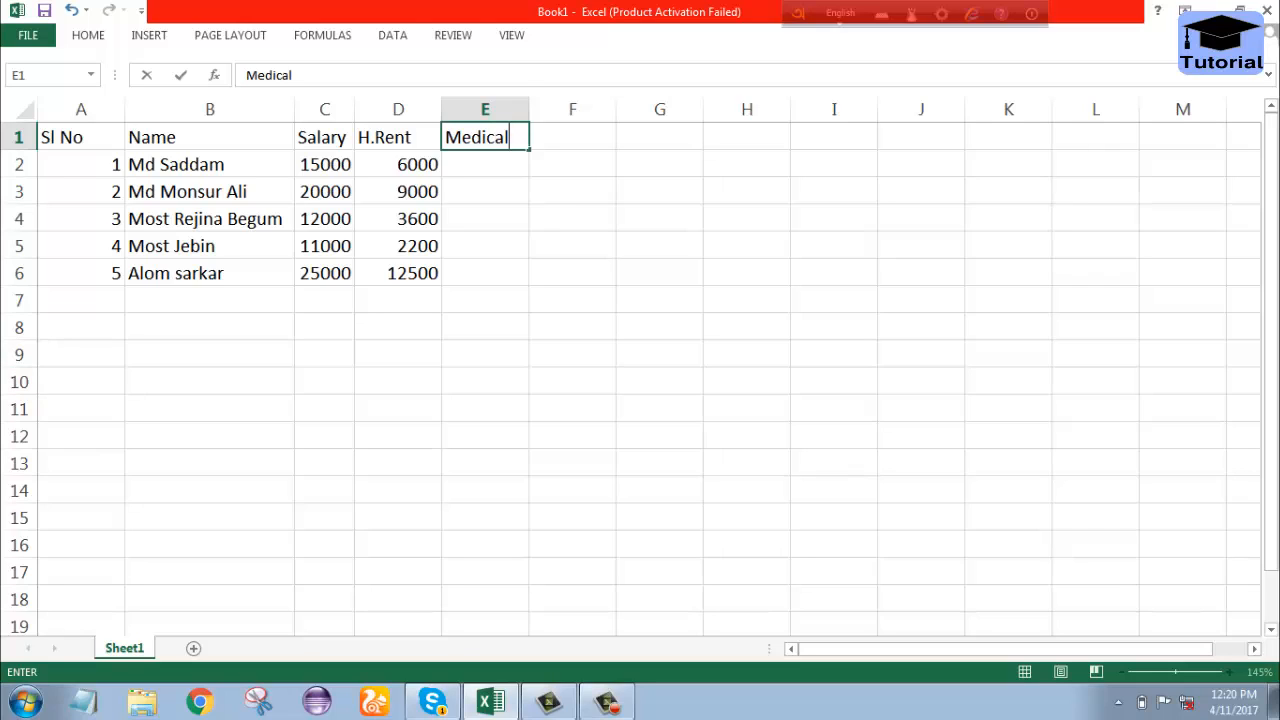
key("Return")
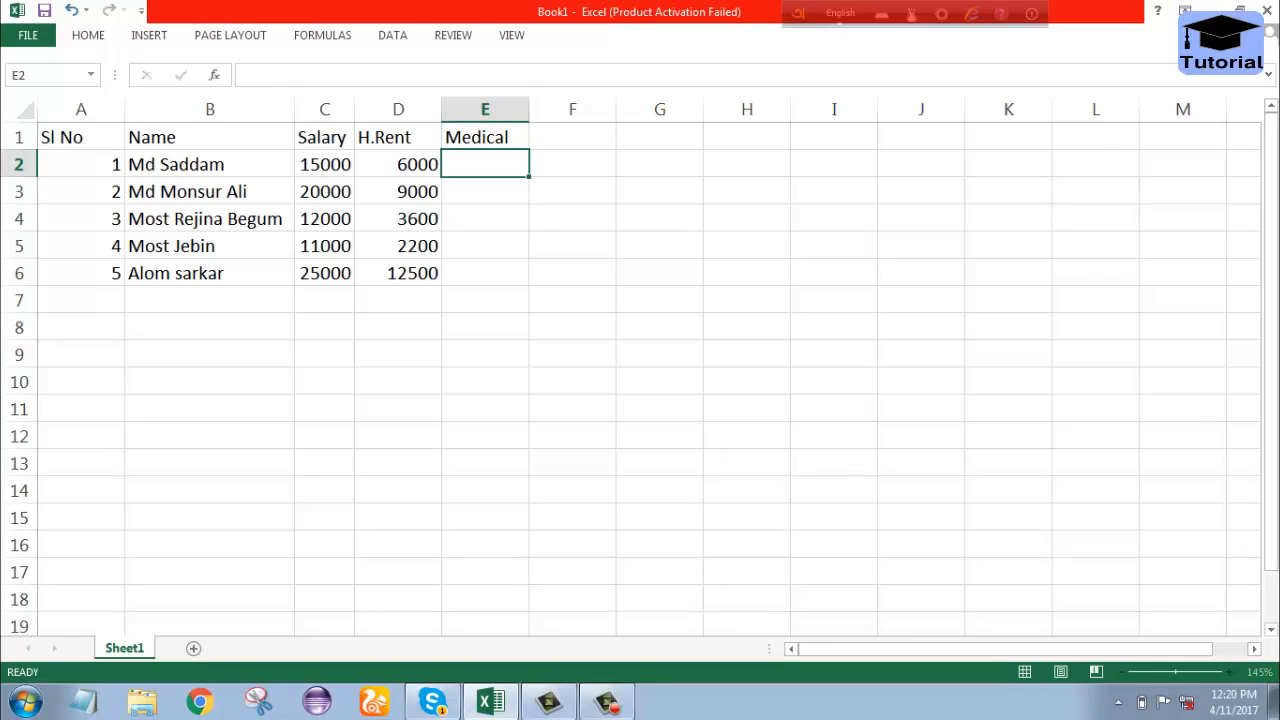
Calculate the first employee's medical allowance in E2 as 3% of the salary with the formula =C2*3%
key("BackSpace")
type("=")
type("c")
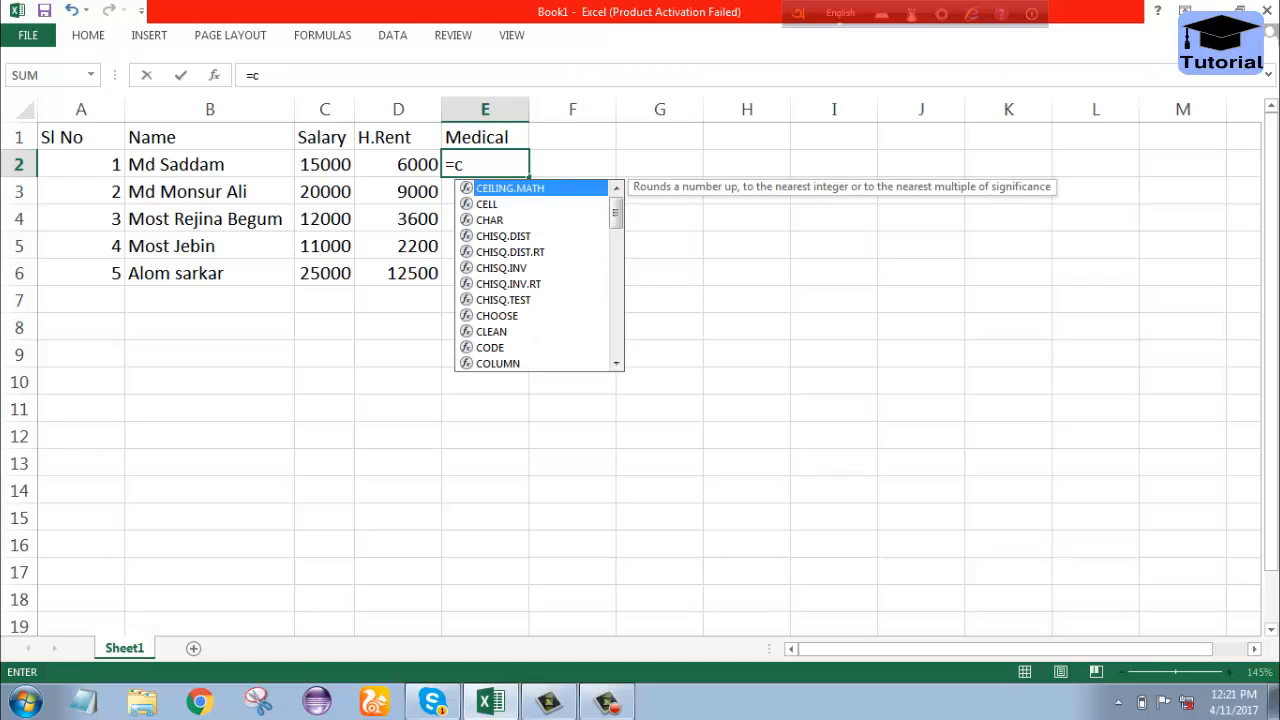
type("2")
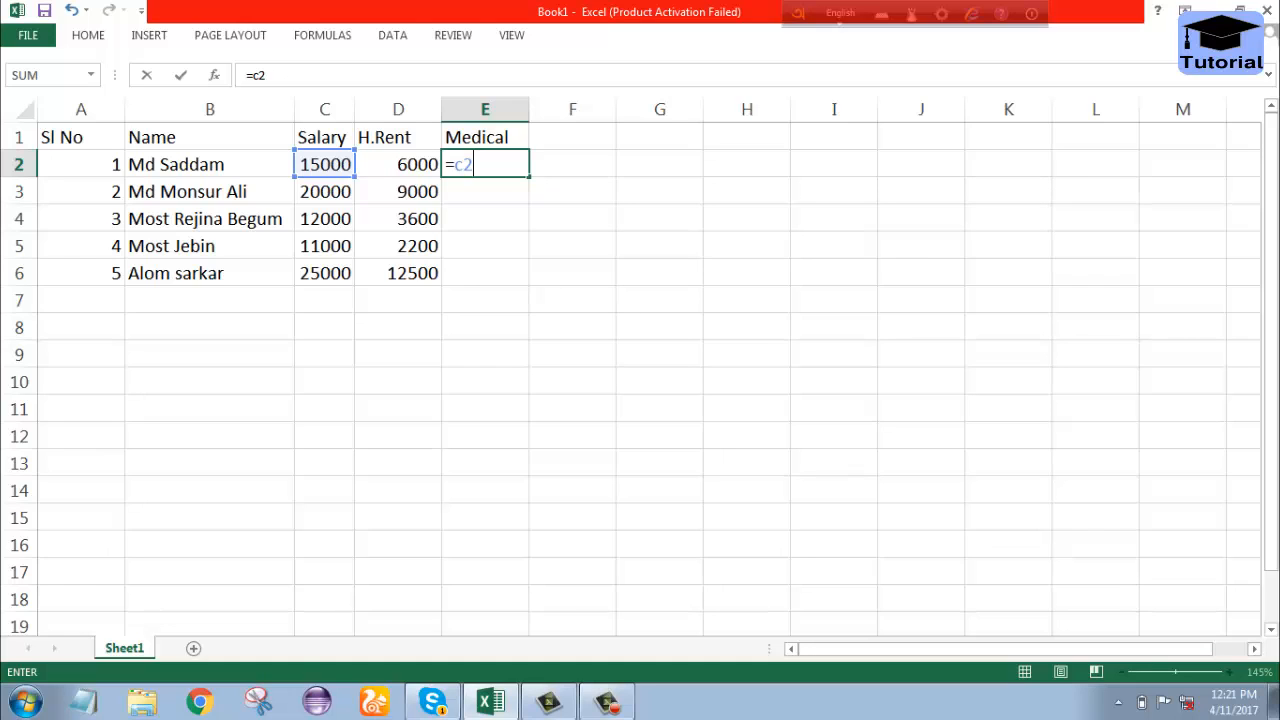
type("*")
type("3")
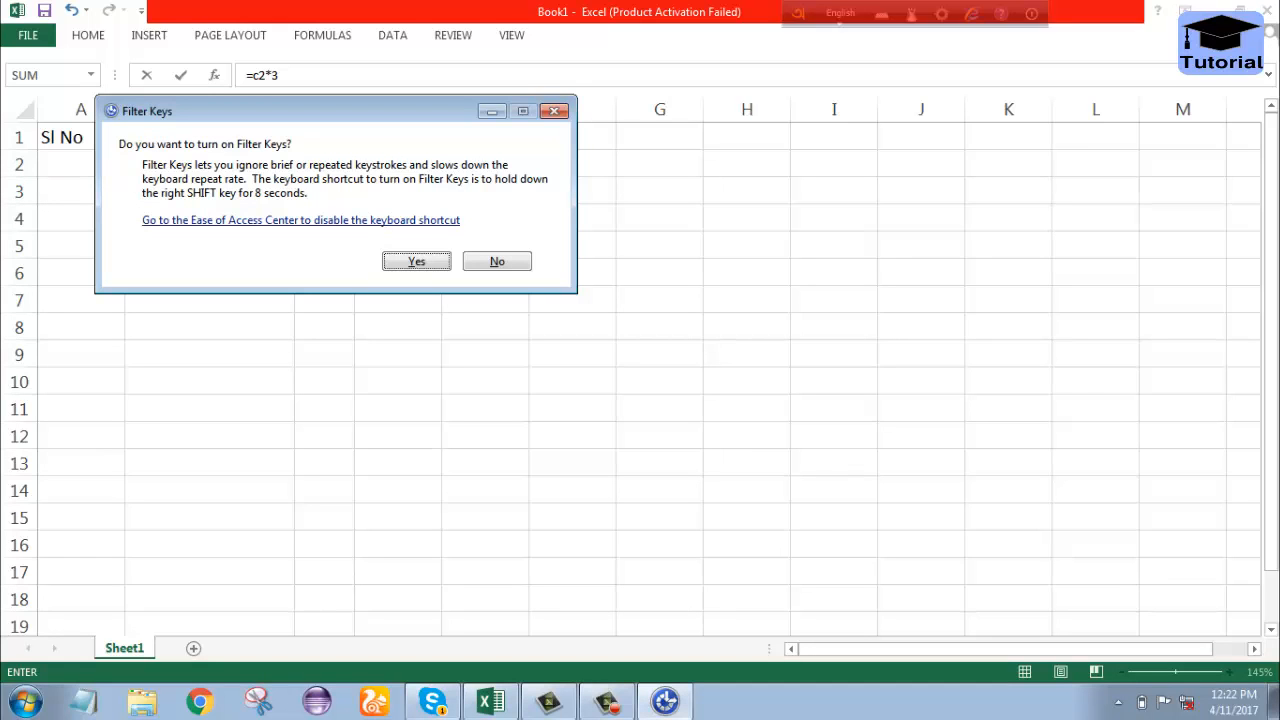
left_click(554, 110)
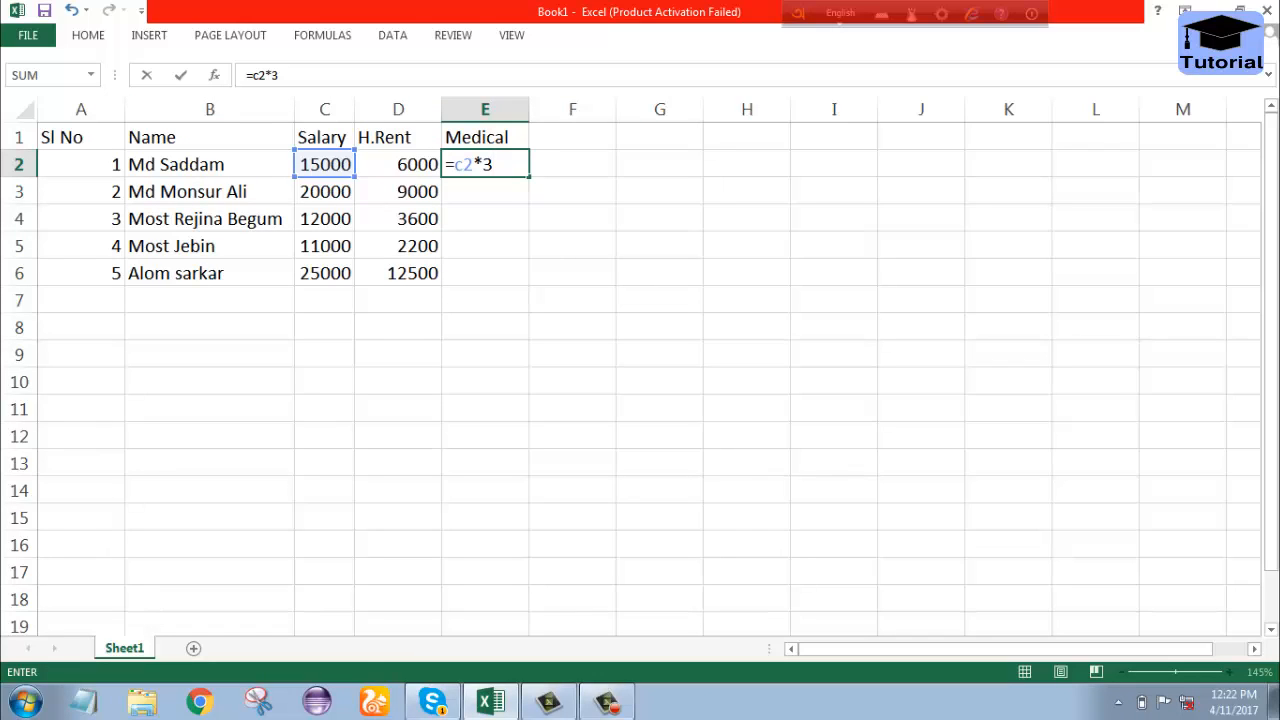
type("%")
key("Return")
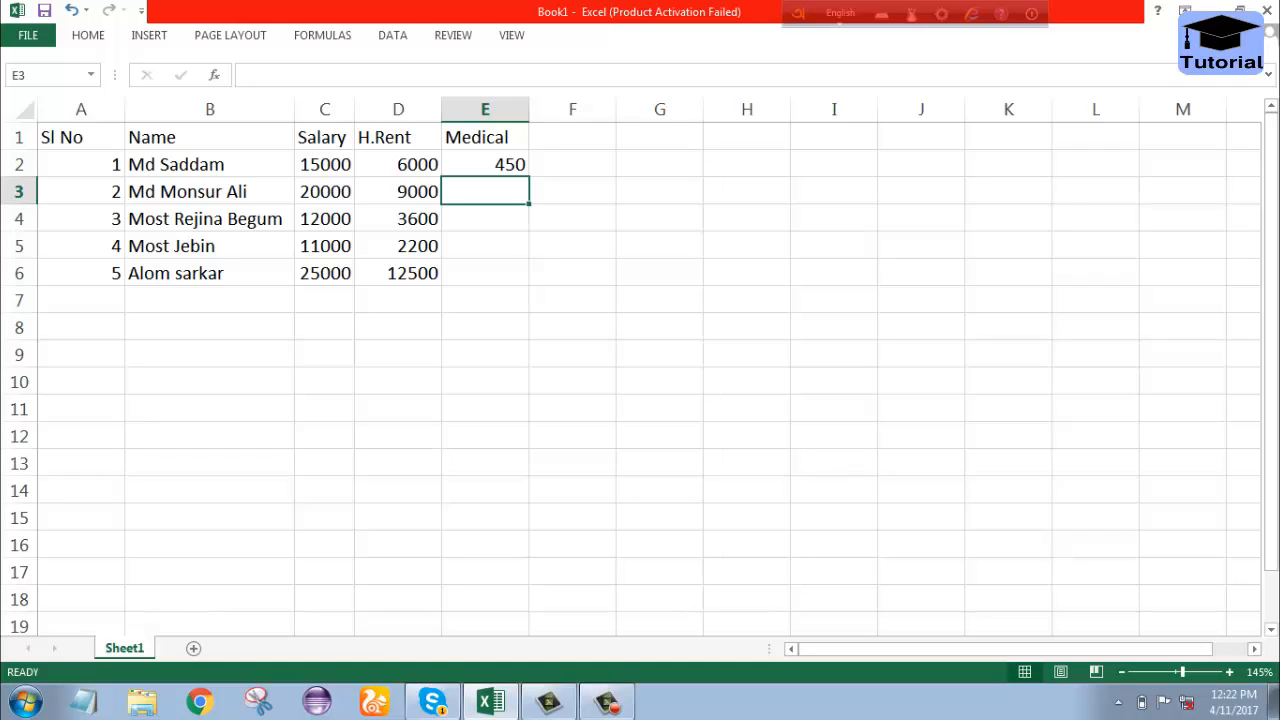
Calculate the second employee's medical allowance in E3 as 5% of the salary with the formula =C3*5%
key("BackSpace")
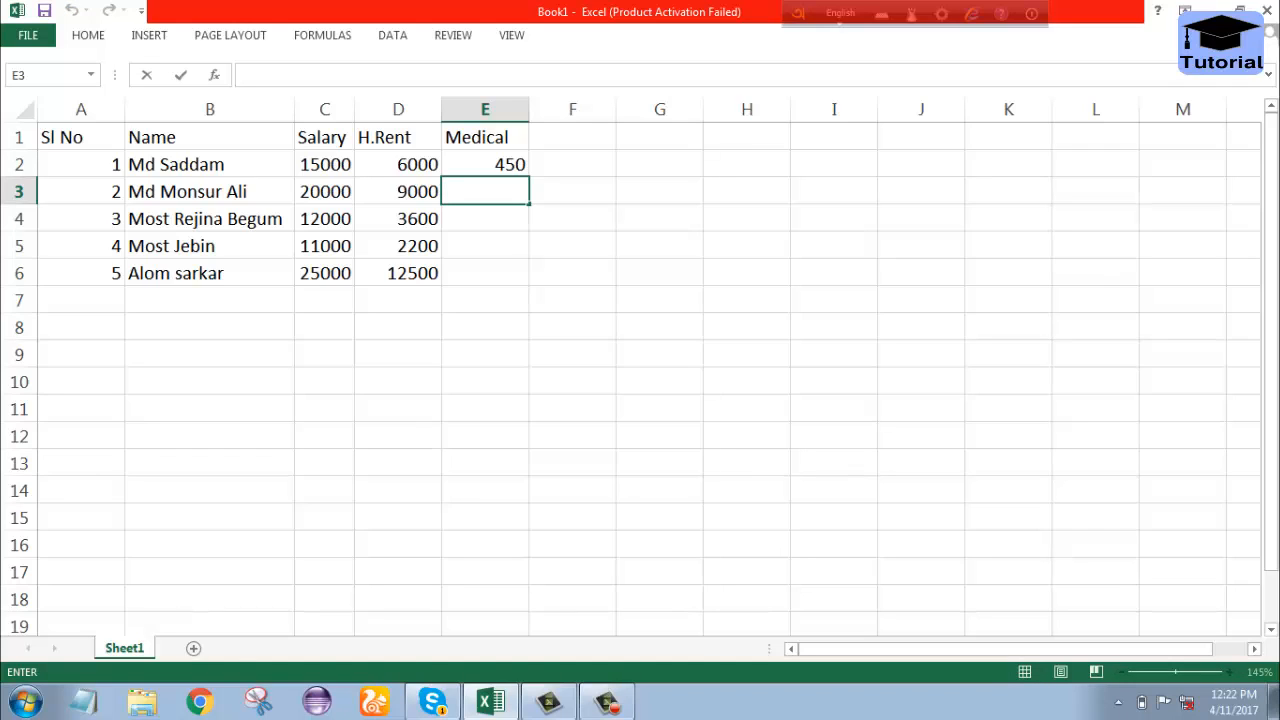
type("=")
type("c")
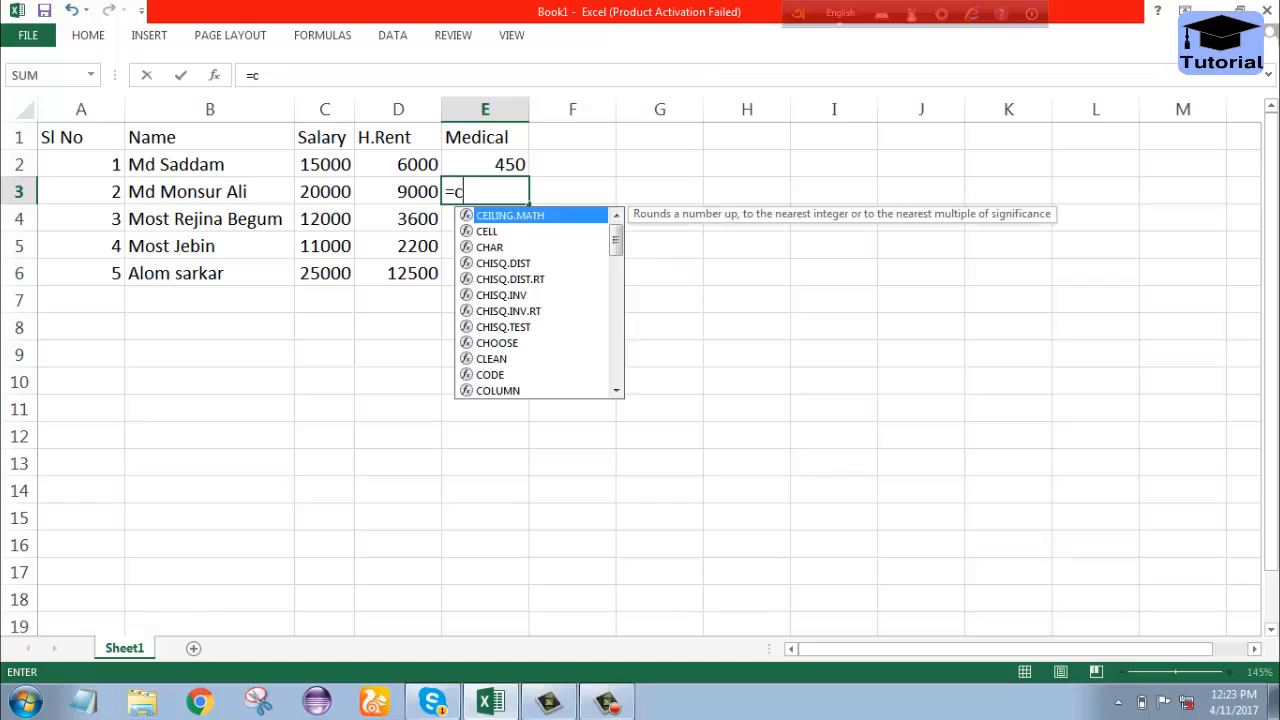
type("3")
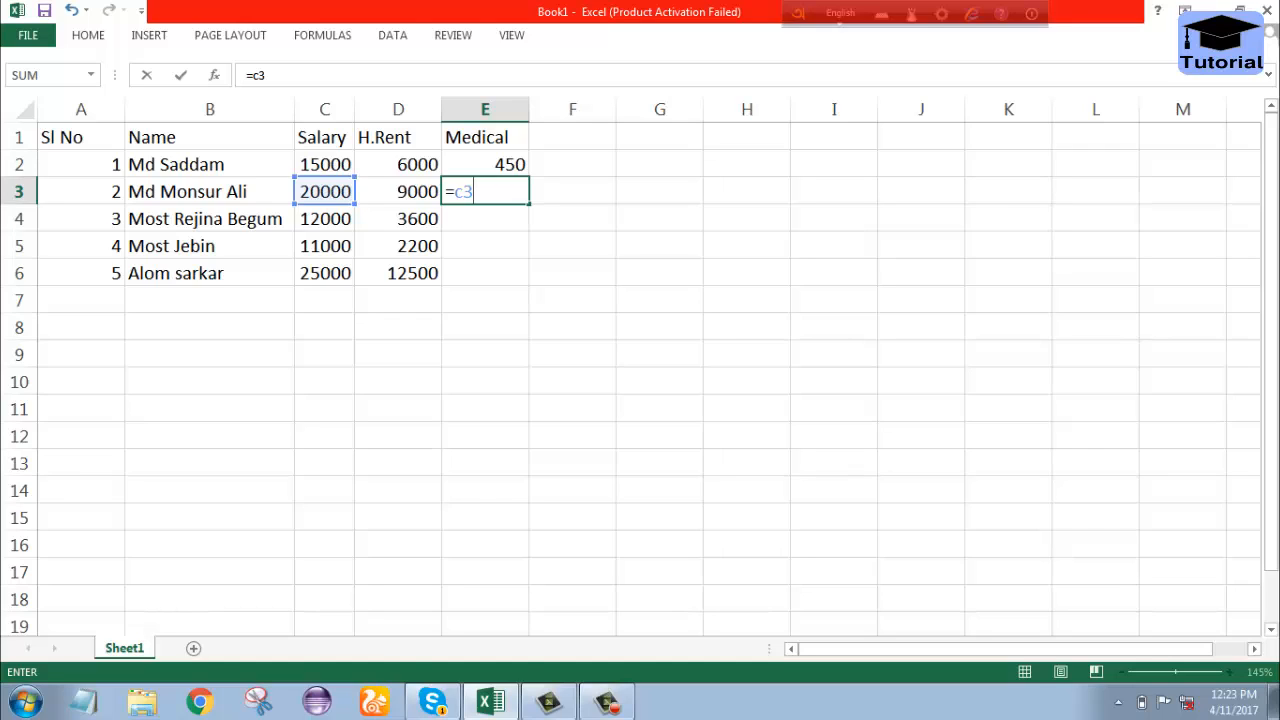
type("*")
type("5%")
key("Return")
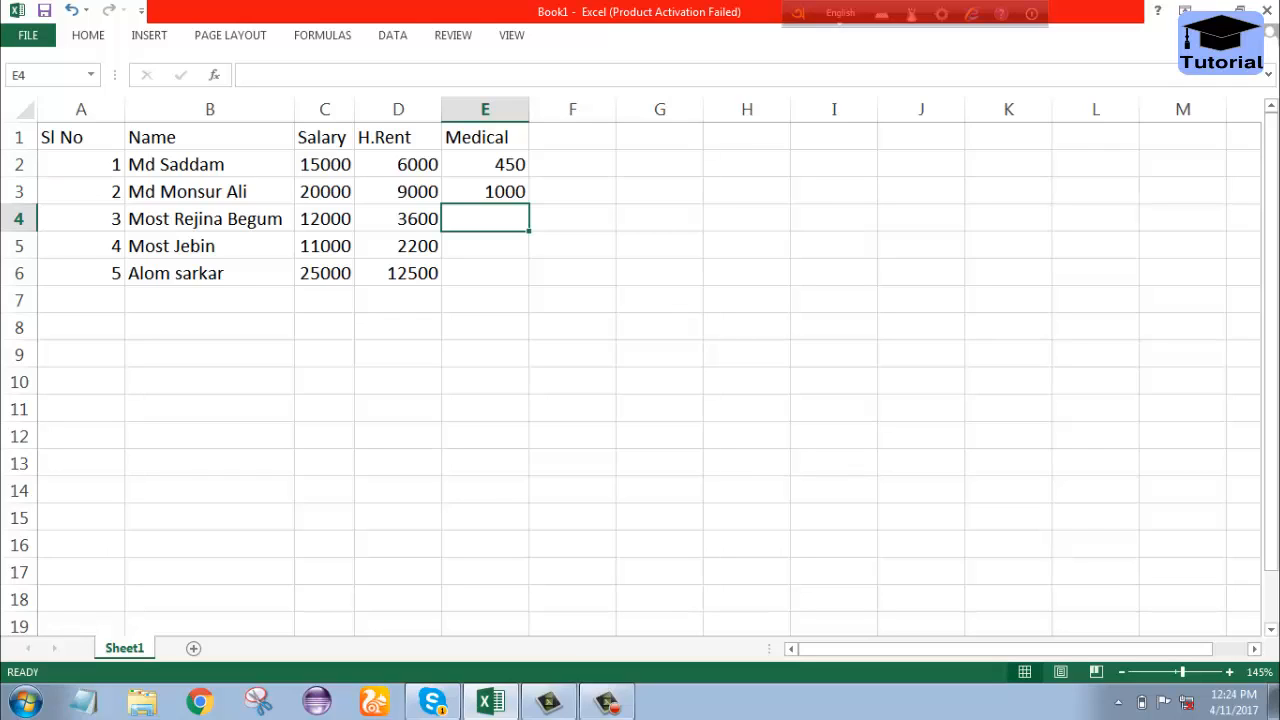
Calculate the third employee's medical allowance in E4 as 1% of the salary with the formula =C4*1%
key("BackSpace")
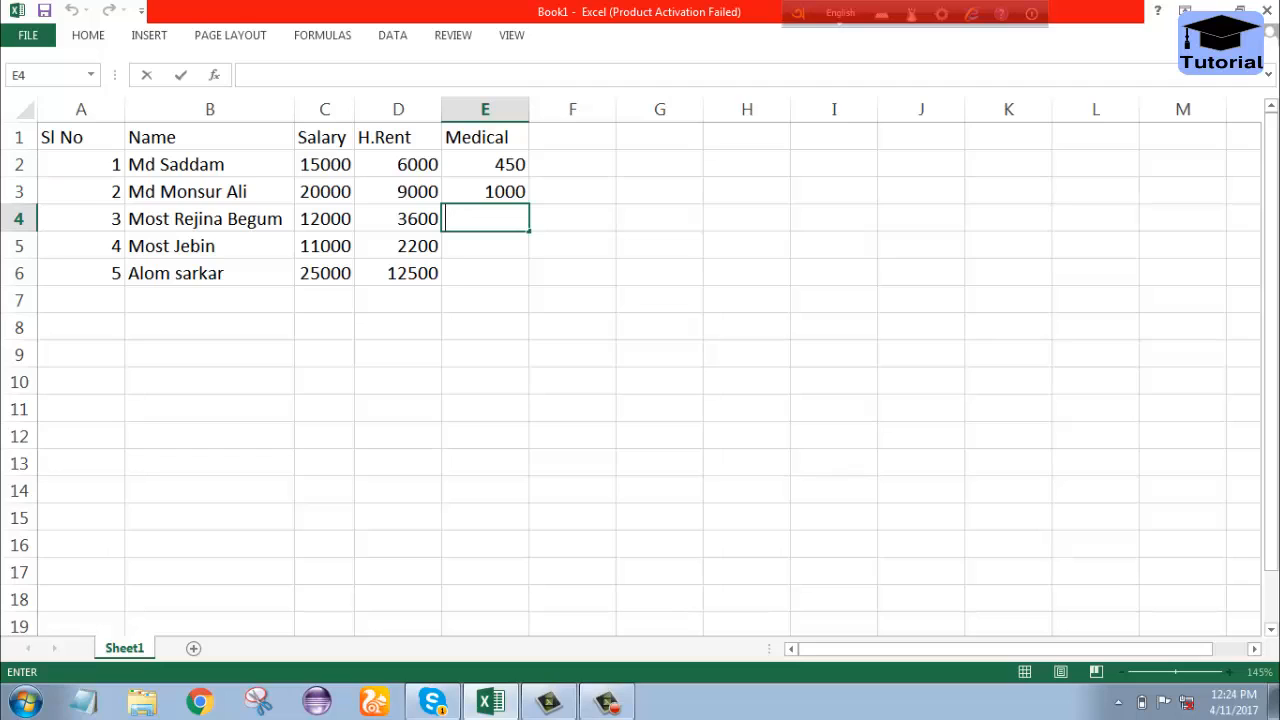
type("=c")
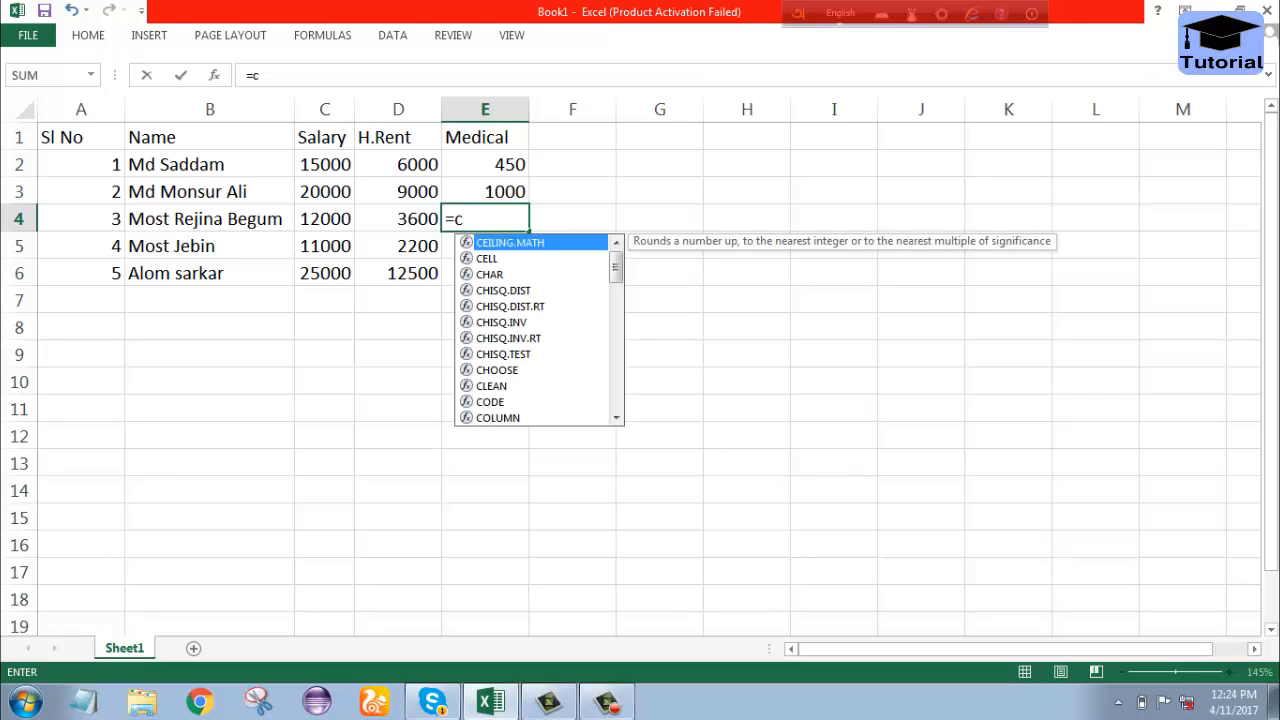
type("4")
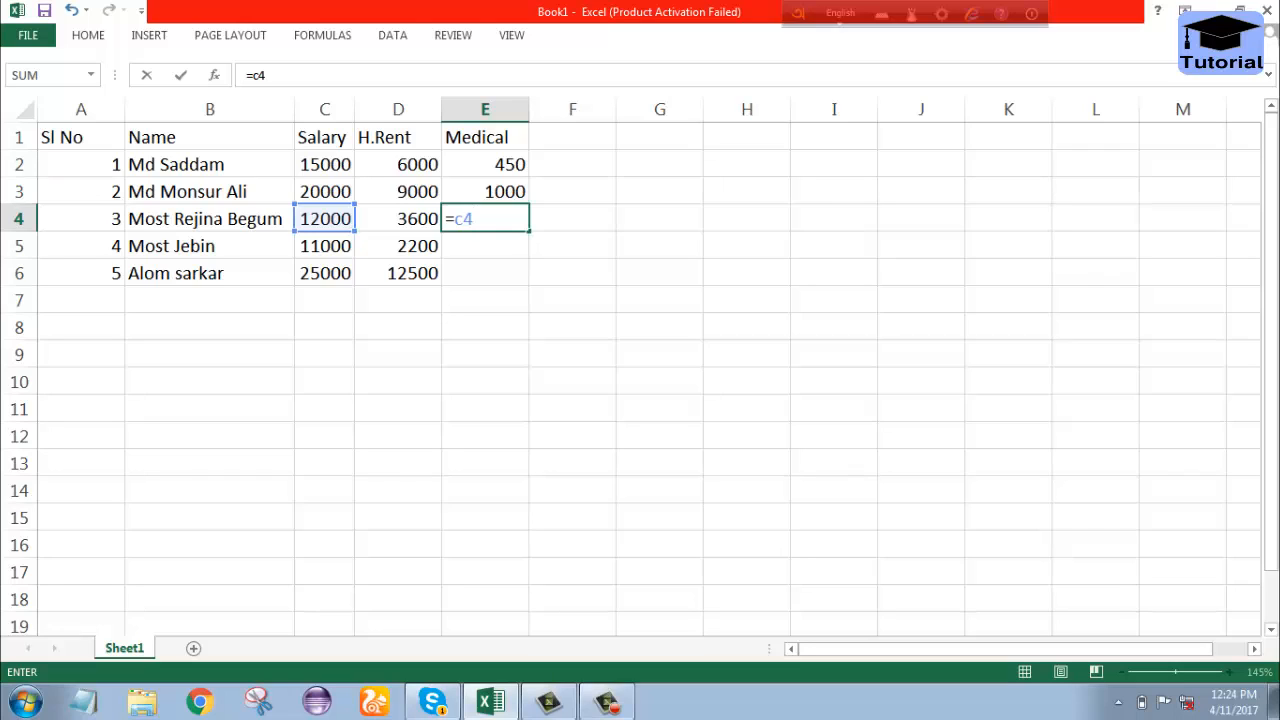
type("*")
type("1%")
key("Return")
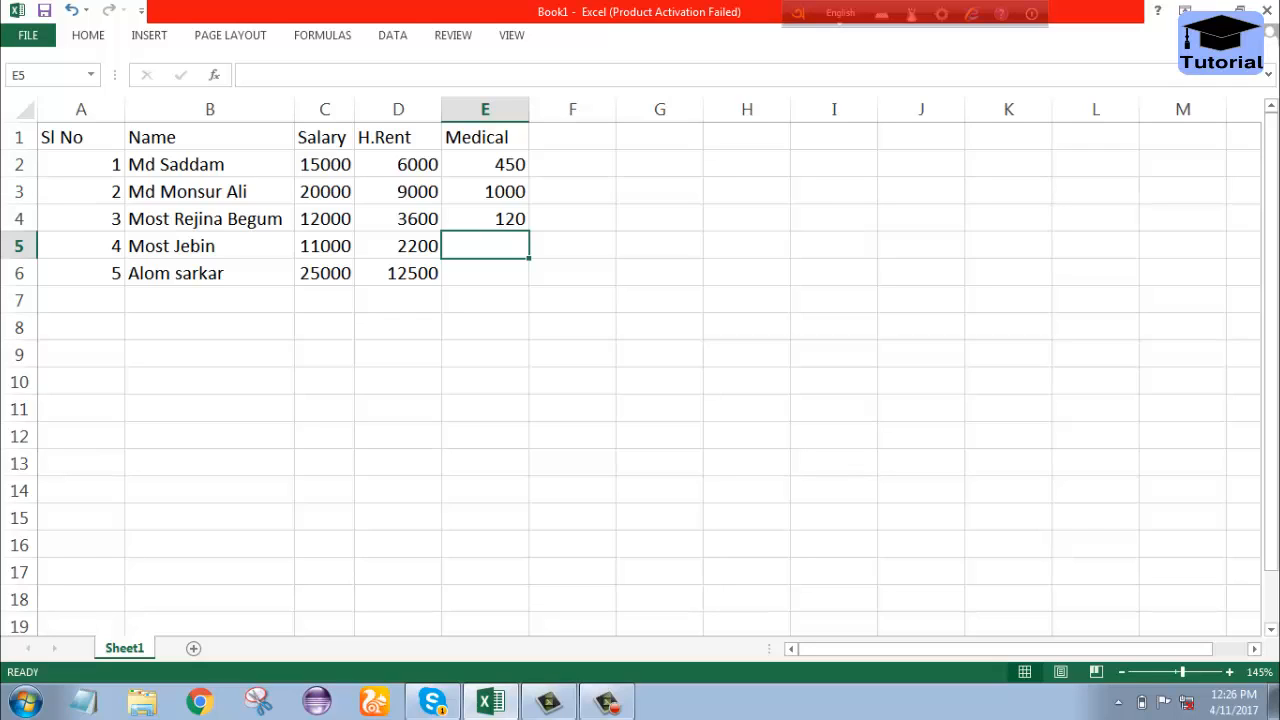
Check the 1% medical formula in E4 and fill it down through E6 for the remaining employees
key("Up")
key("F2")
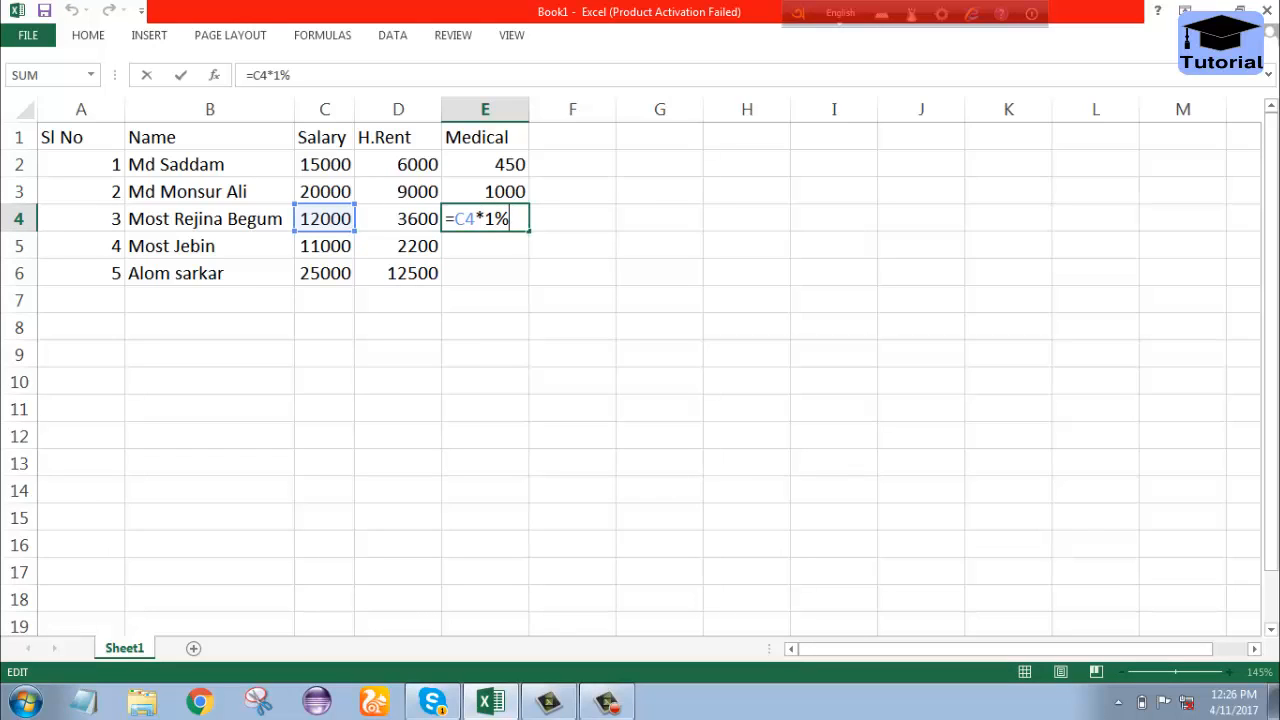
key("Return")
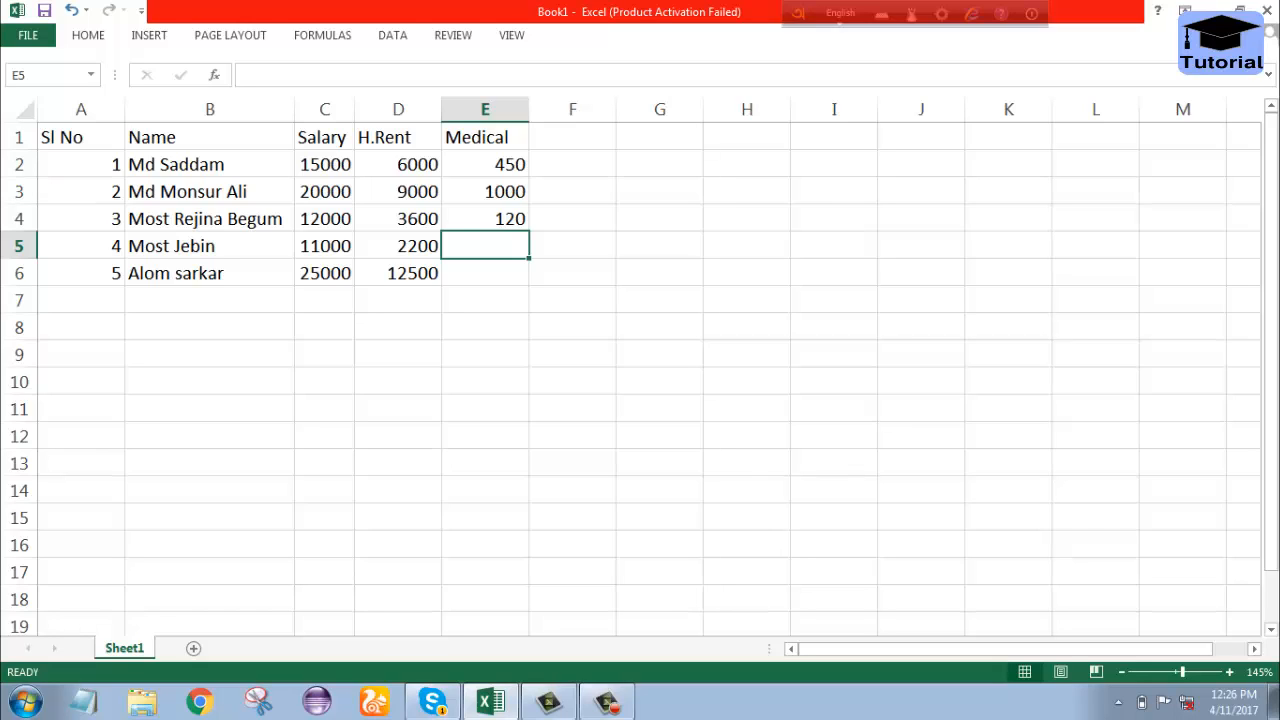
key("Up")
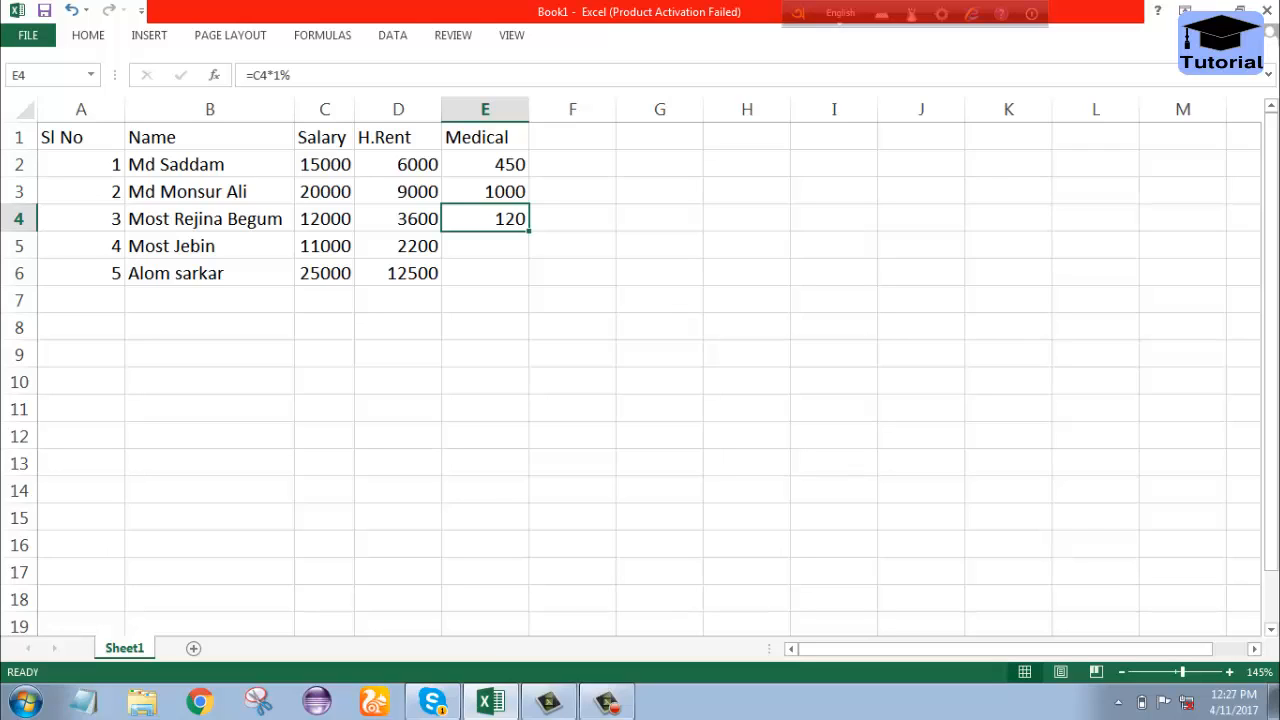
left_click_drag(529, 231, 528, 281)
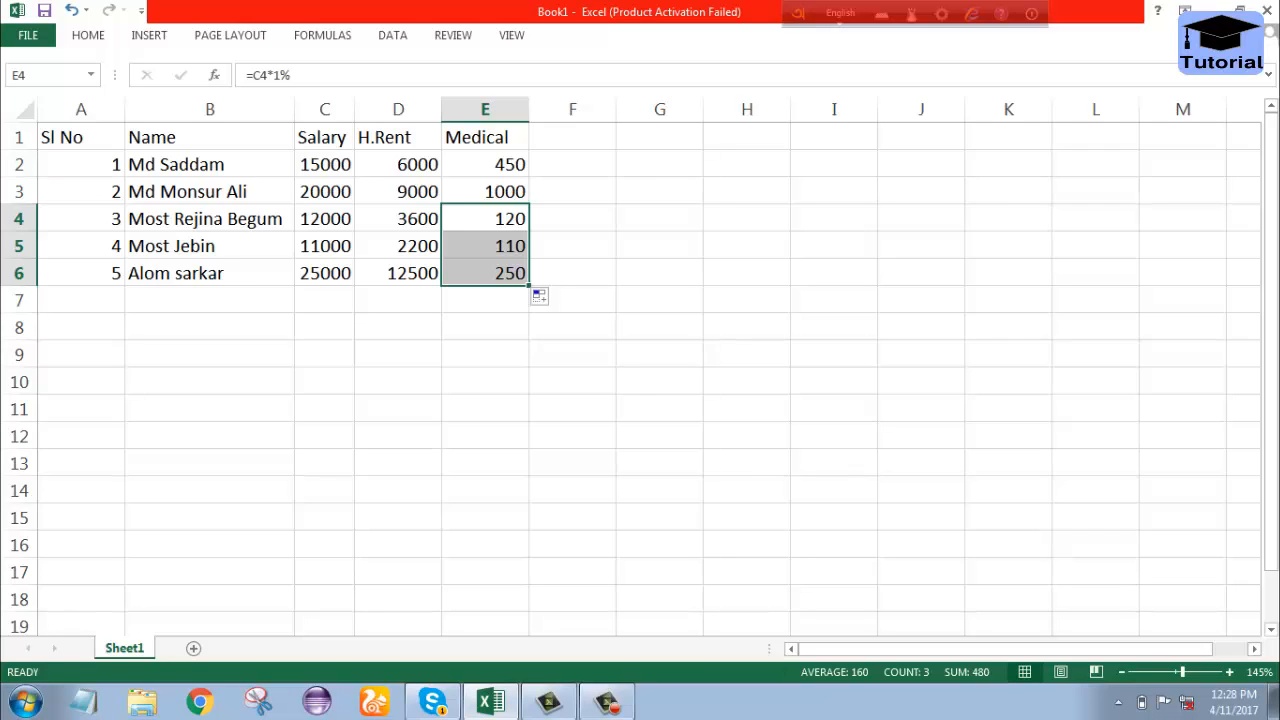
left_click(485, 300)
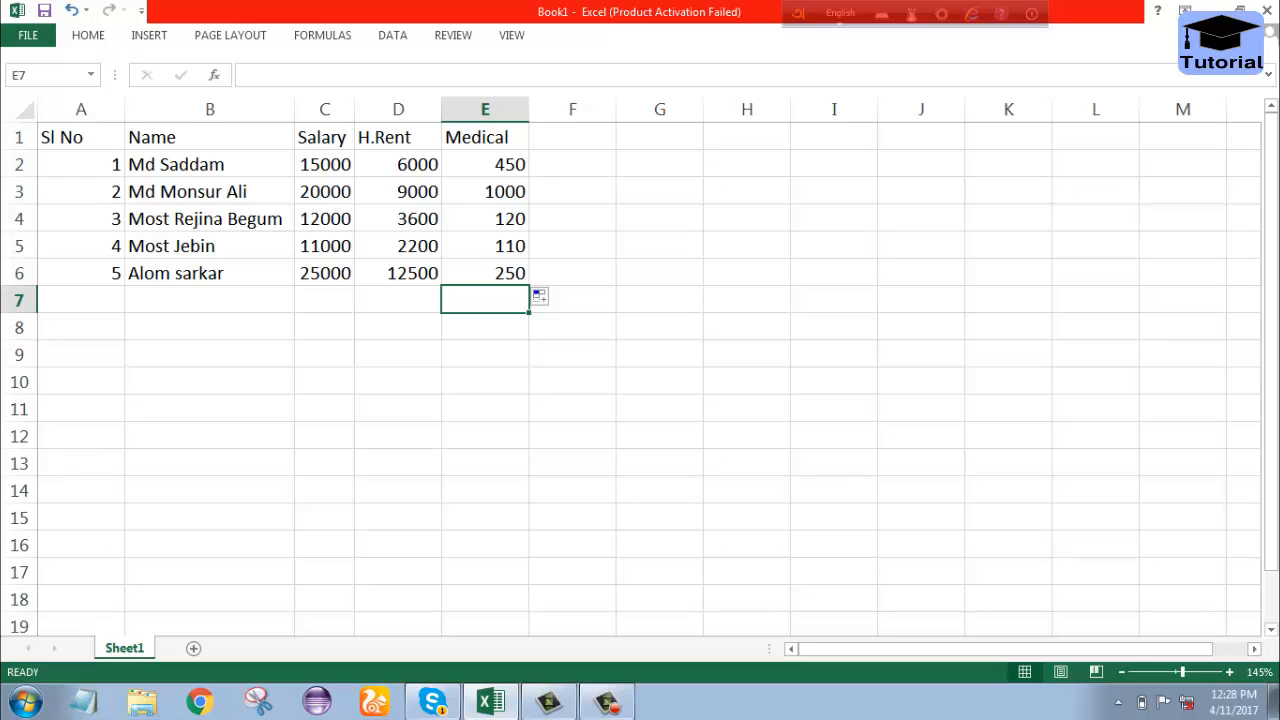
left_click(607, 702)
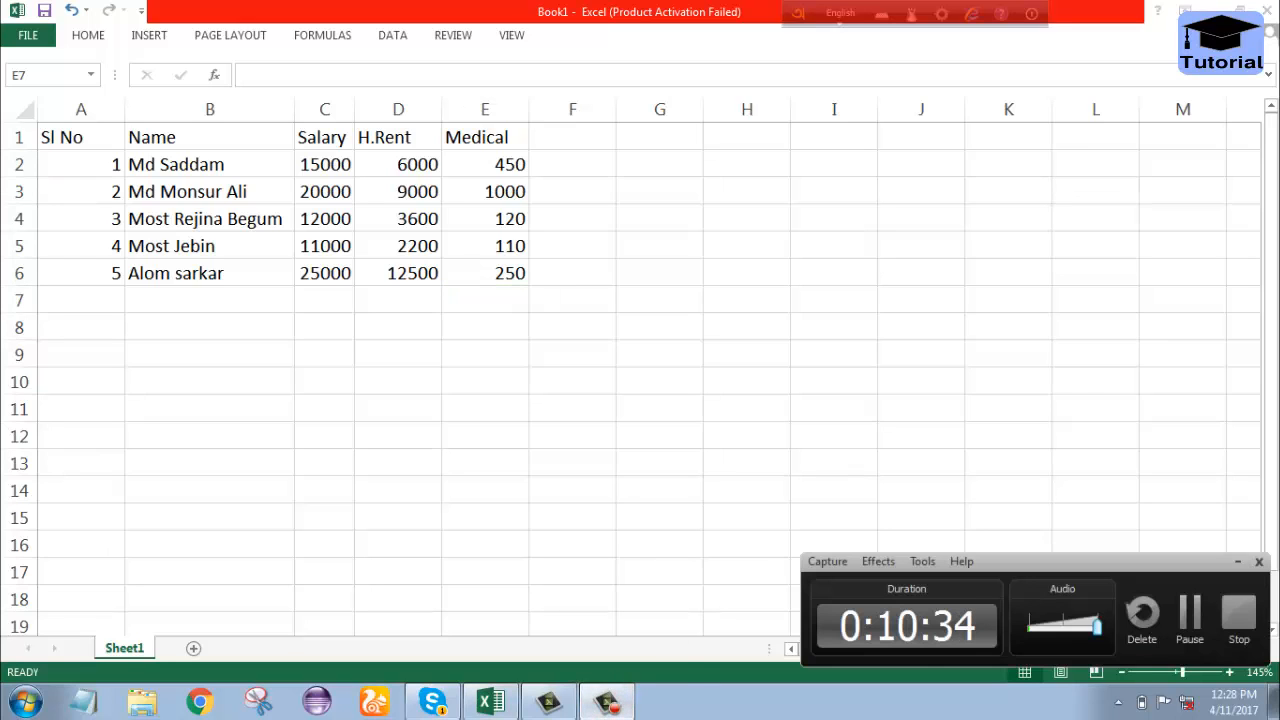